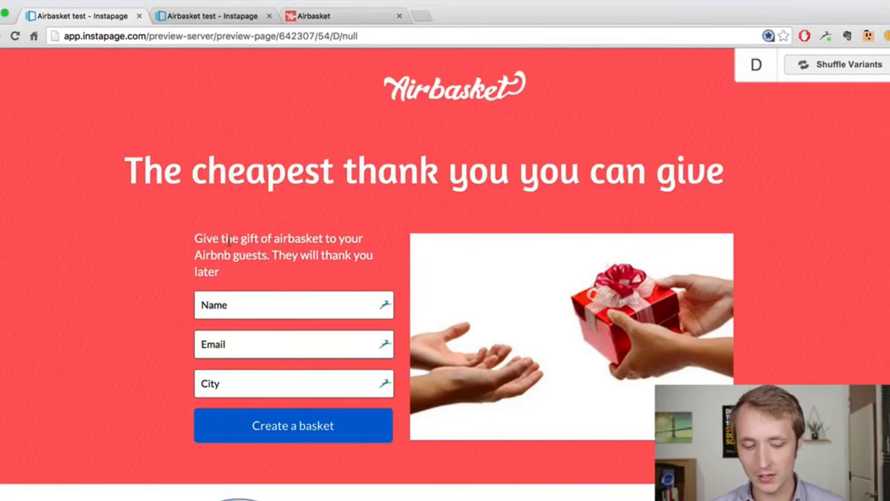
pyautogui.scroll(-3, 229, 240)
pyautogui.scroll(1, 228, 241)
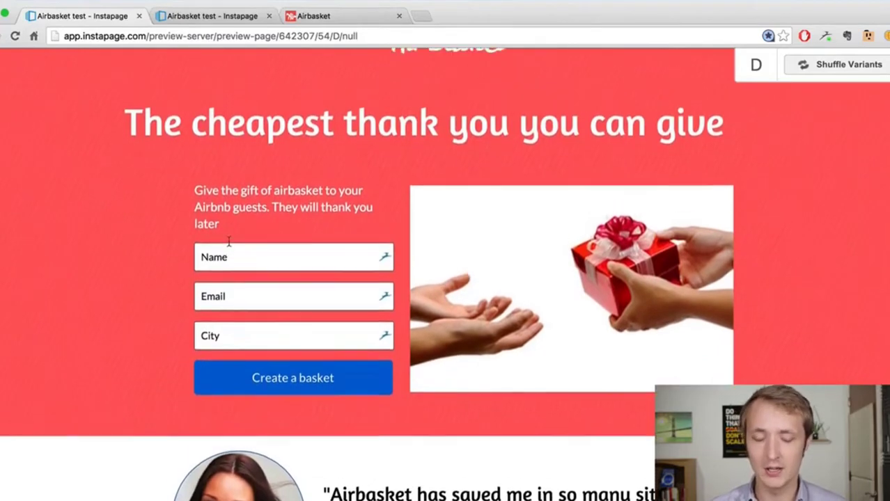
pyautogui.scroll(1, 228, 240)
pyautogui.scroll(-2, 229, 241)
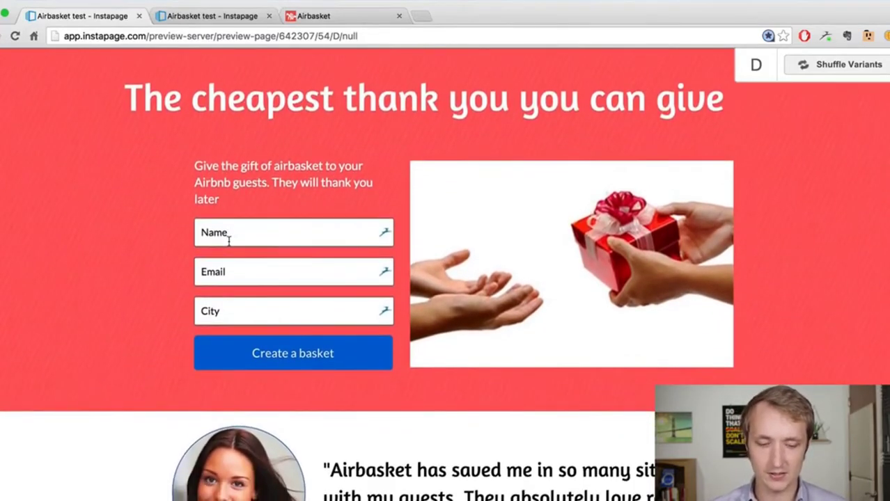
pyautogui.scroll(3, 229, 240)
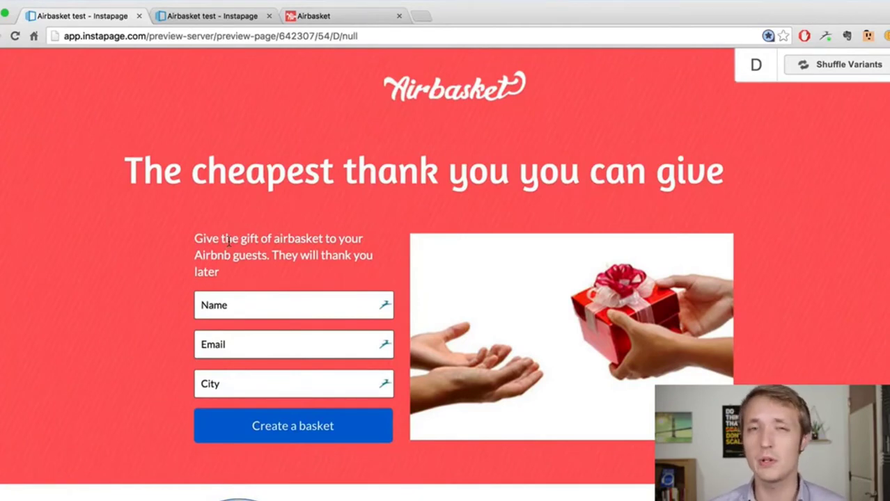
pyautogui.tripleClick(340, 180)
pyautogui.click(340, 180)
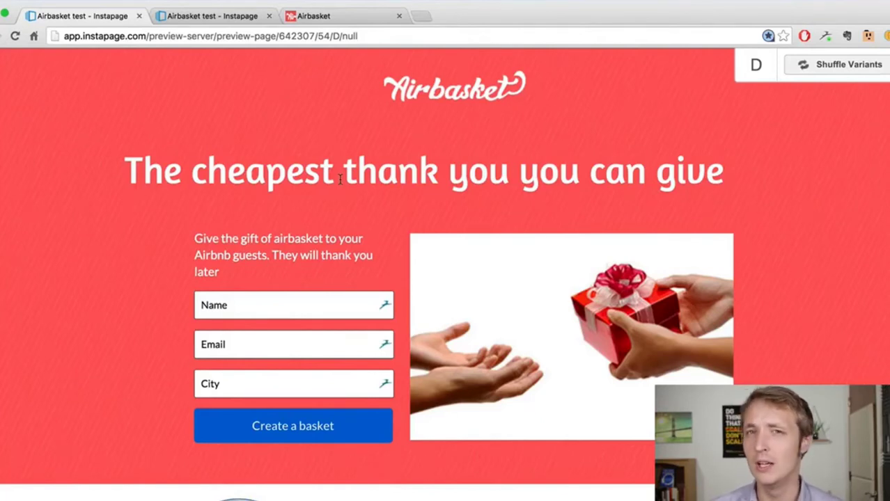
pyautogui.moveTo(449, 178); pyautogui.dragTo(580, 179)
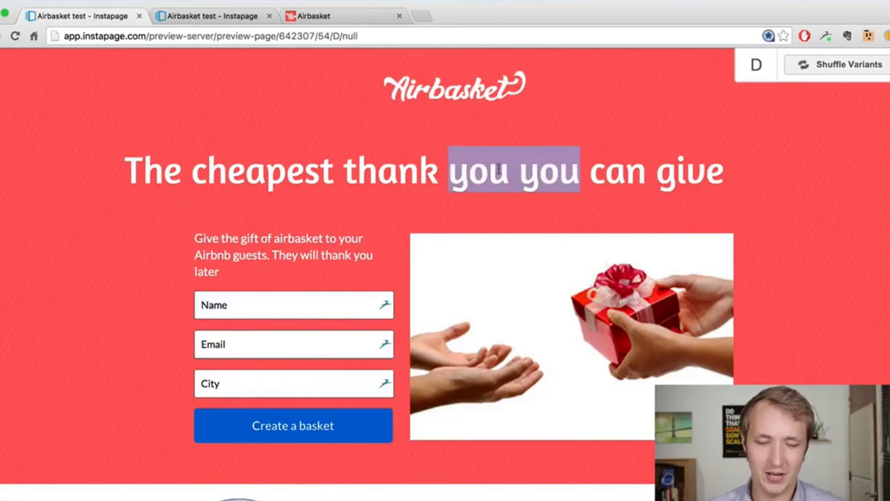
pyautogui.click(437, 187)
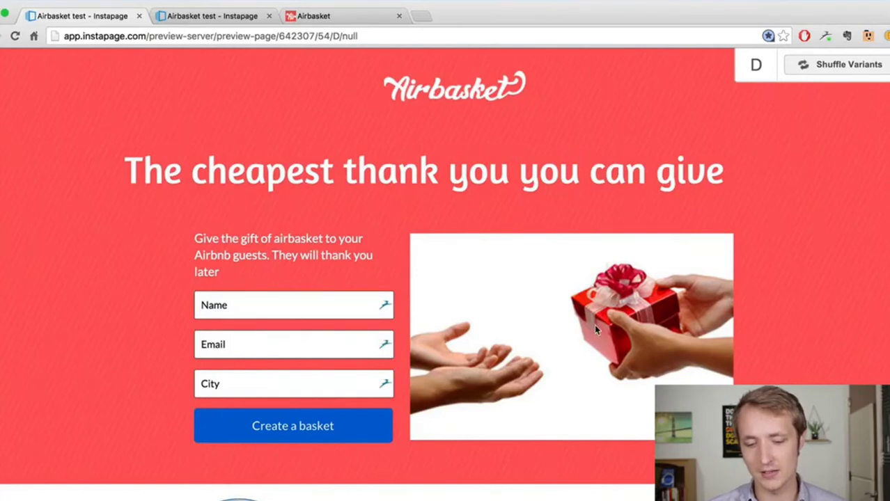
pyautogui.scroll(-3, 624, 346)
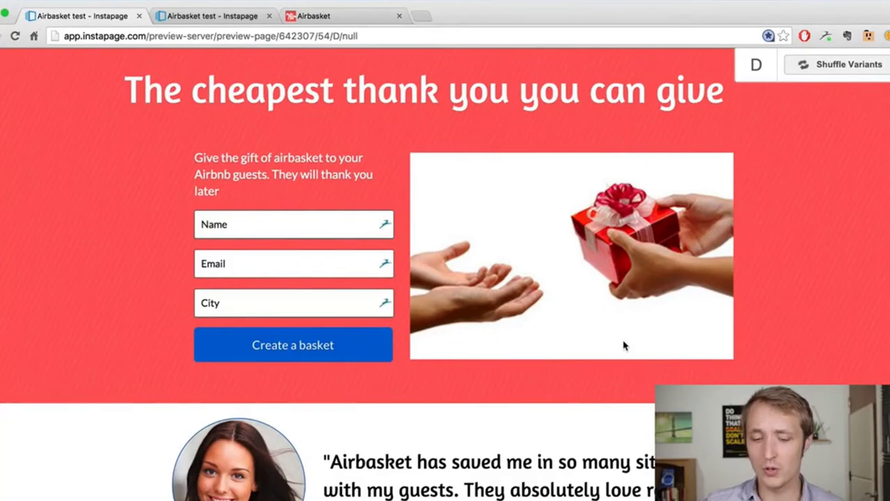
pyautogui.scroll(3, 624, 346)
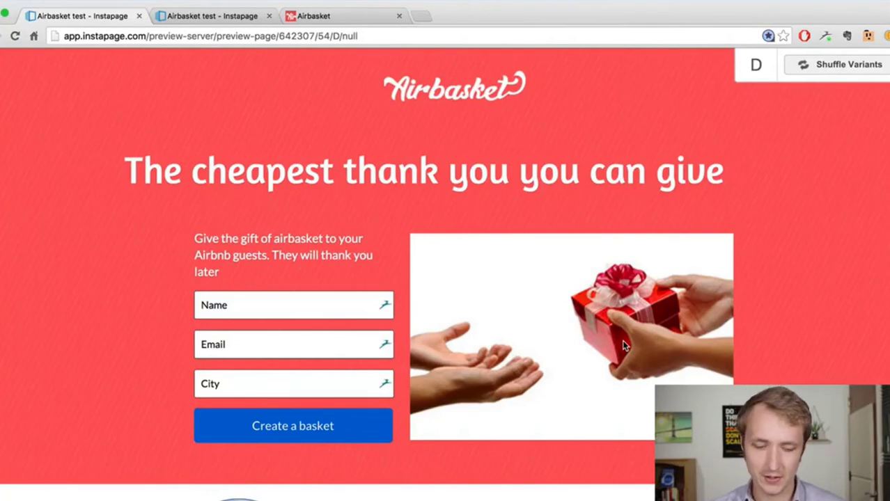
pyautogui.scroll(-2, 366, 279)
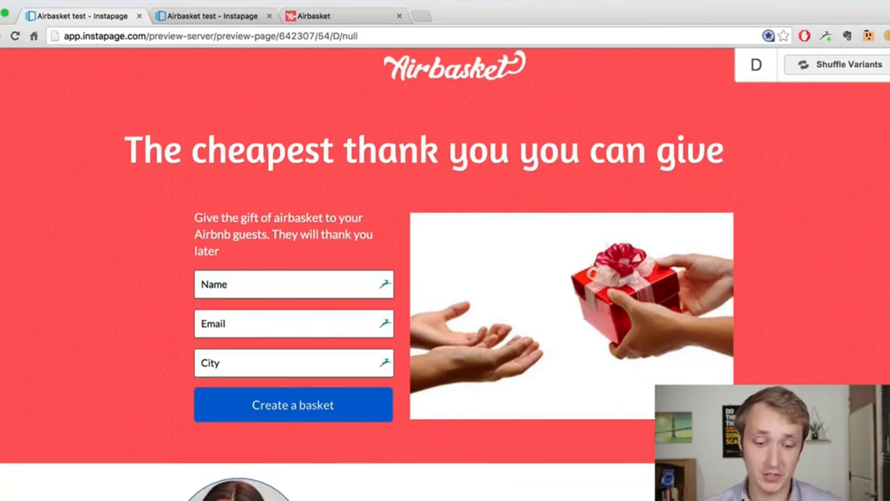
pyautogui.scroll(-3, 366, 278)
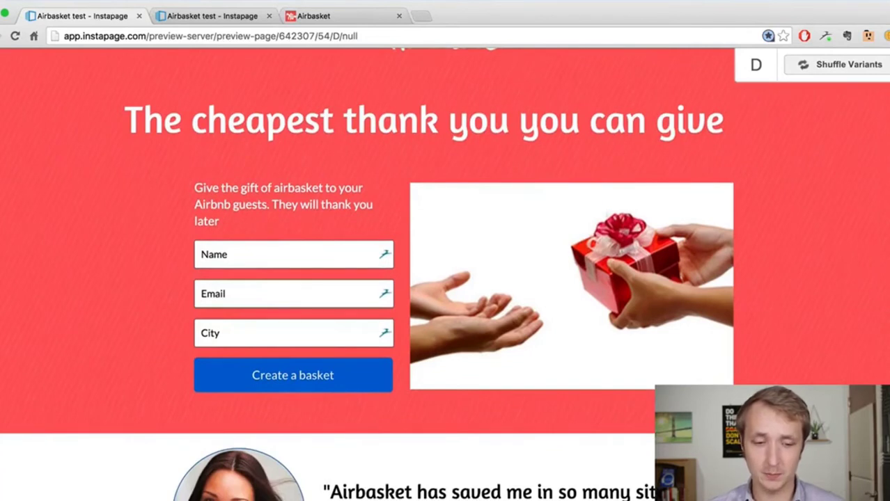
pyautogui.doubleClick(269, 125)
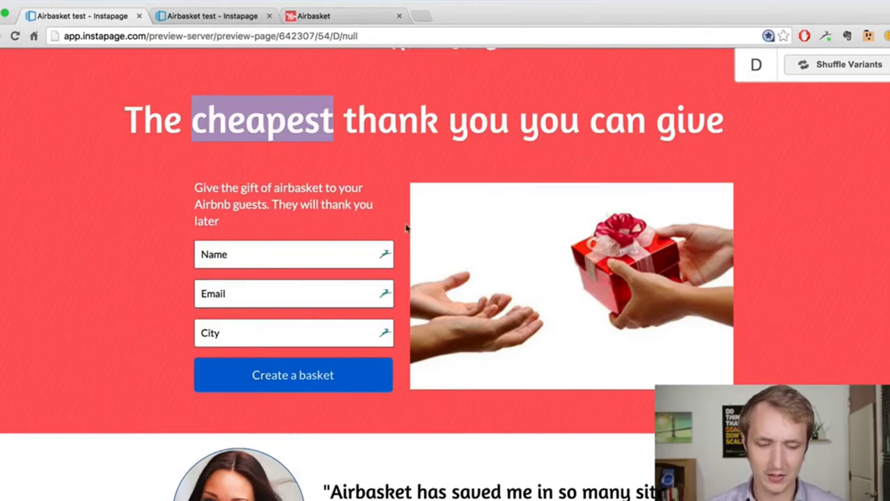
# Step: Submit the empty signup form to trigger the required-field errors
pyautogui.click(382, 193)
pyautogui.click(304, 380)
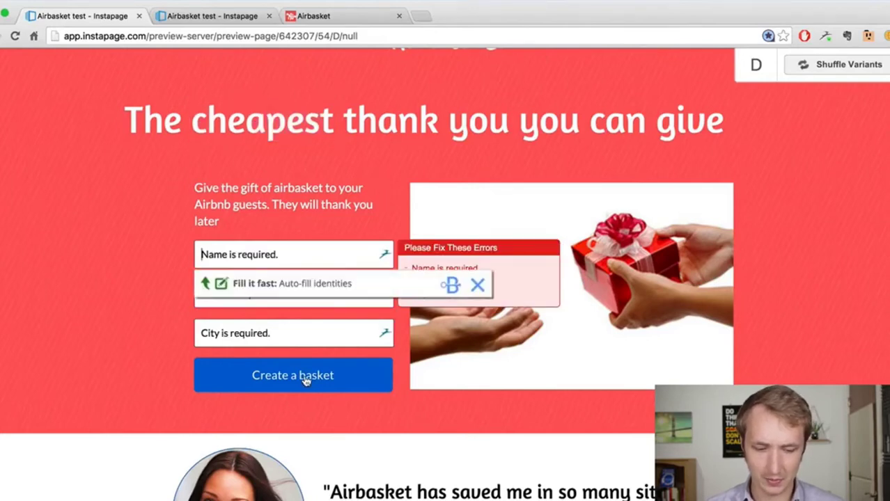
pyautogui.click(476, 287)
# Step: Autofill Name, Email and City, submit with Create a basket, and dismiss the Thank You message
pyautogui.click(301, 258)
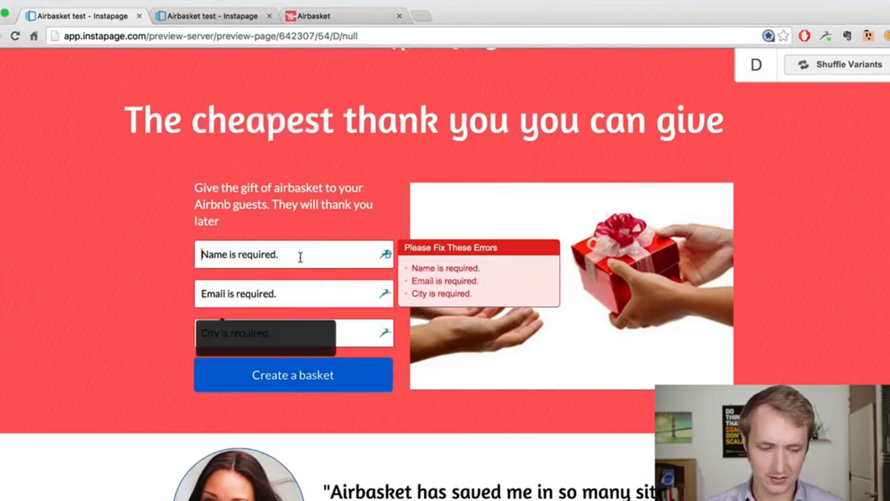
pyautogui.click(268, 352)
pyautogui.click(288, 377)
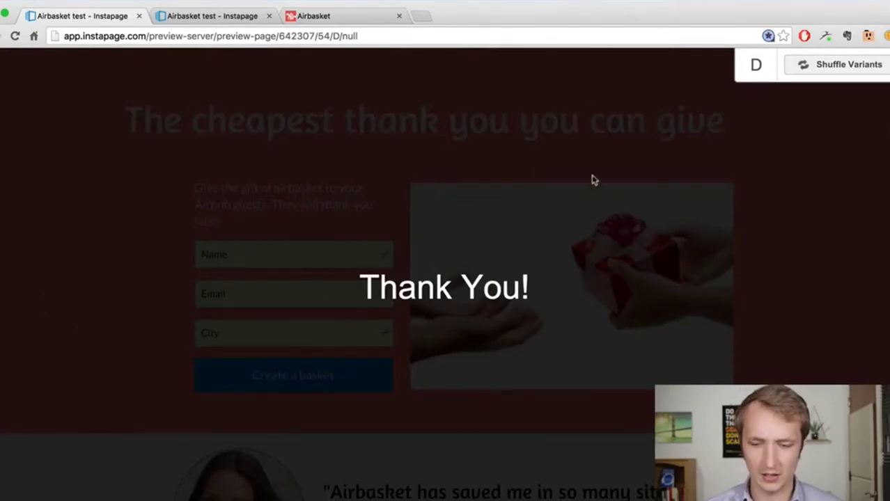
pyautogui.click(487, 175)
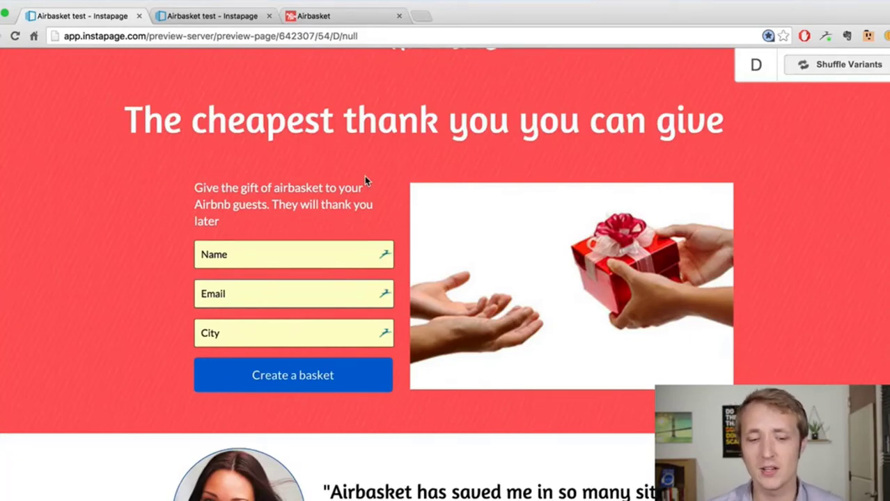
pyautogui.tripleClick(385, 120)
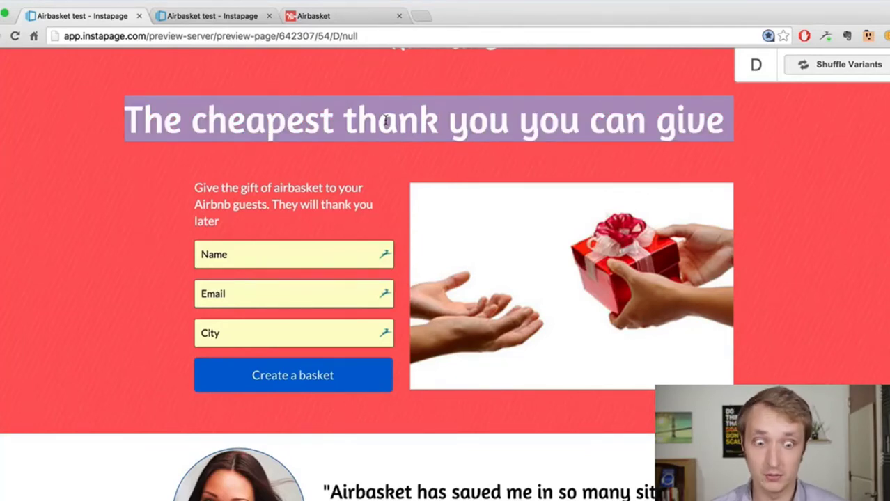
pyautogui.click(385, 120)
pyautogui.scroll(1, 360, 164)
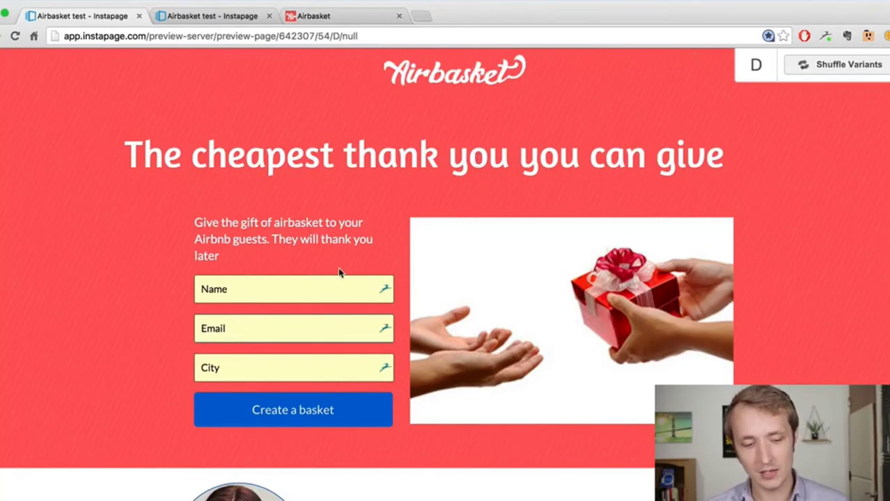
pyautogui.moveTo(266, 265); pyautogui.dragTo(204, 214)
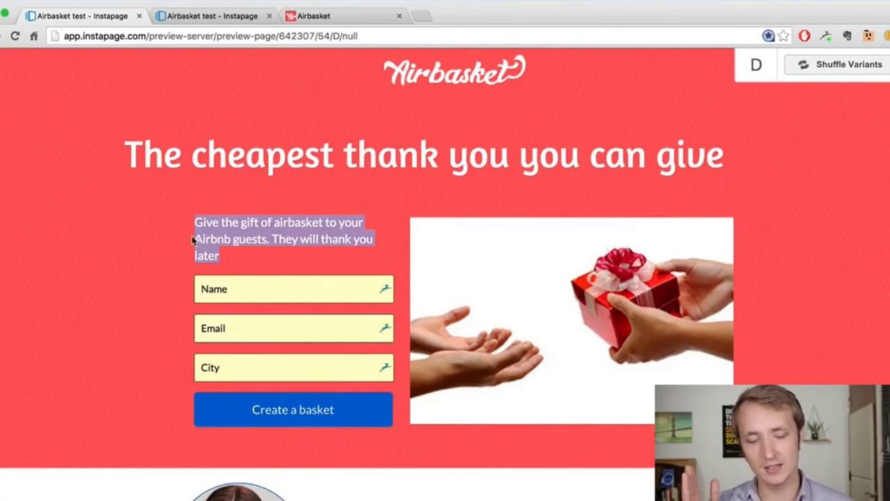
pyautogui.scroll(-2, 244, 298)
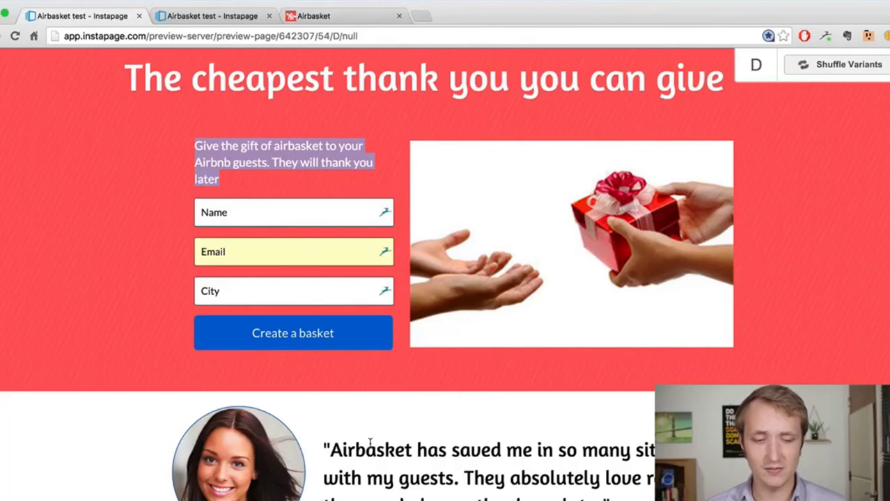
pyautogui.click(622, 380)
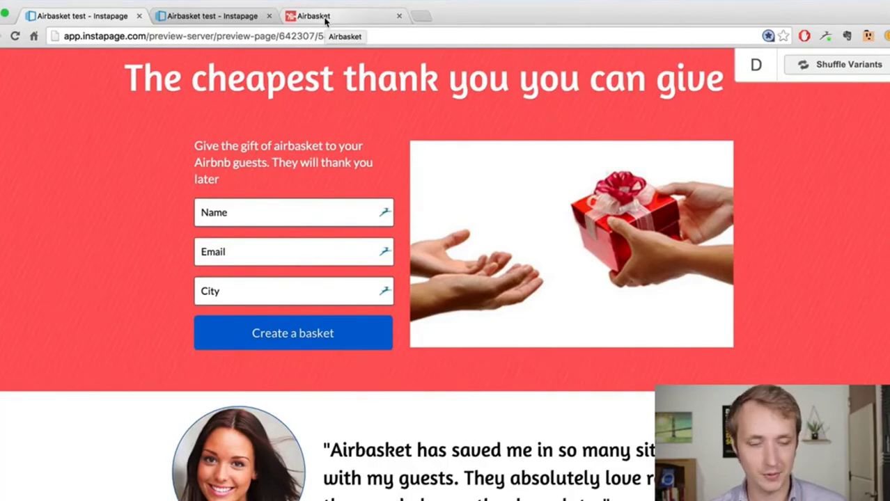
# Step: Switch to the Airbasket tab and scroll through the live airbasket.co homepage
pyautogui.click(325, 20)
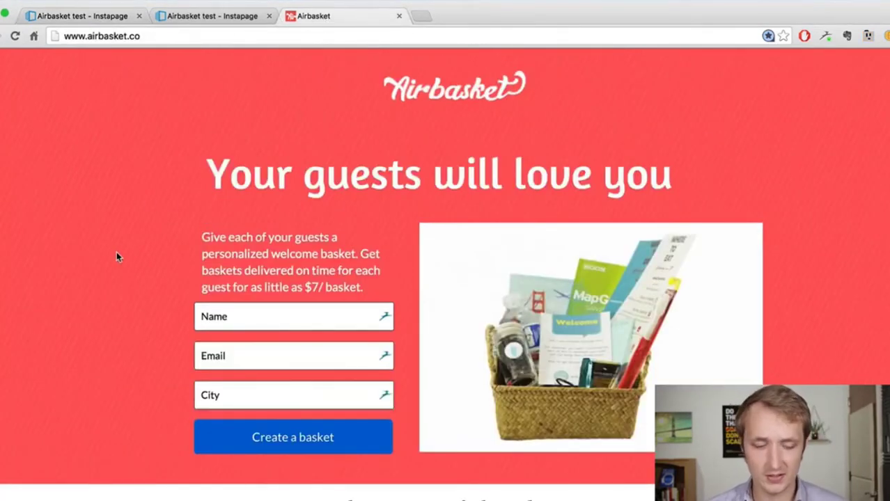
pyautogui.scroll(-1, 117, 257)
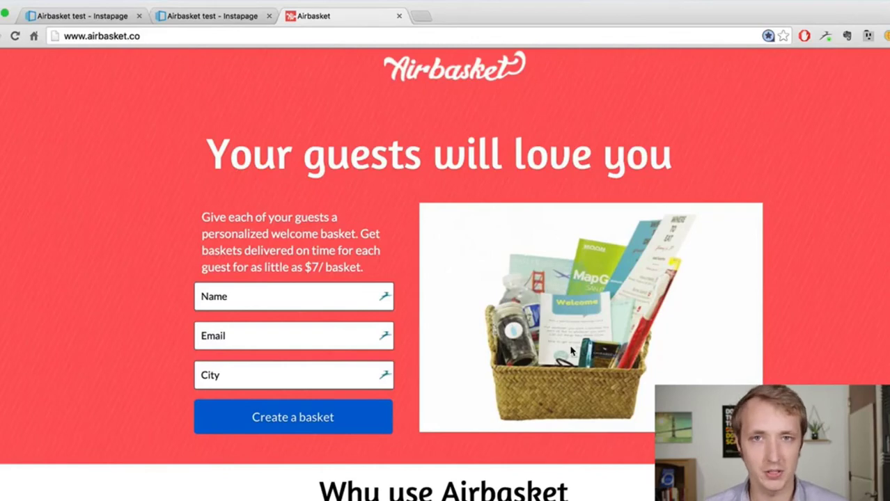
pyautogui.scroll(-5, 571, 351)
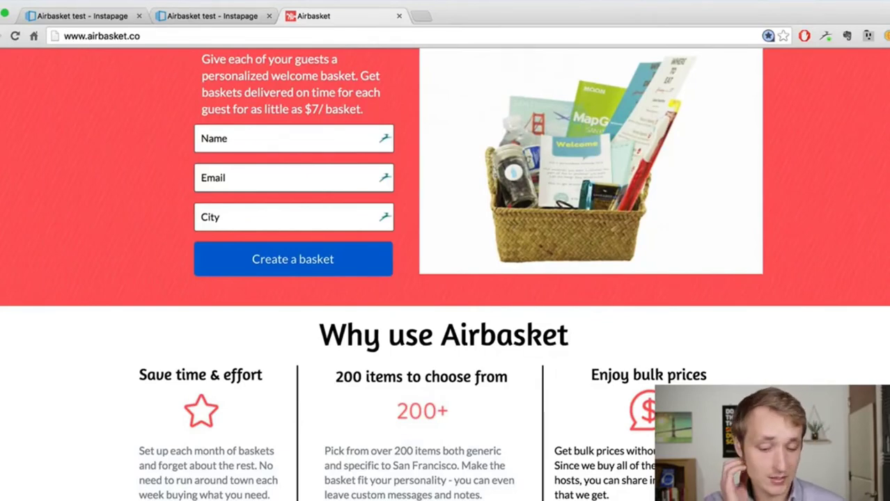
pyautogui.scroll(-15, 718, 383)
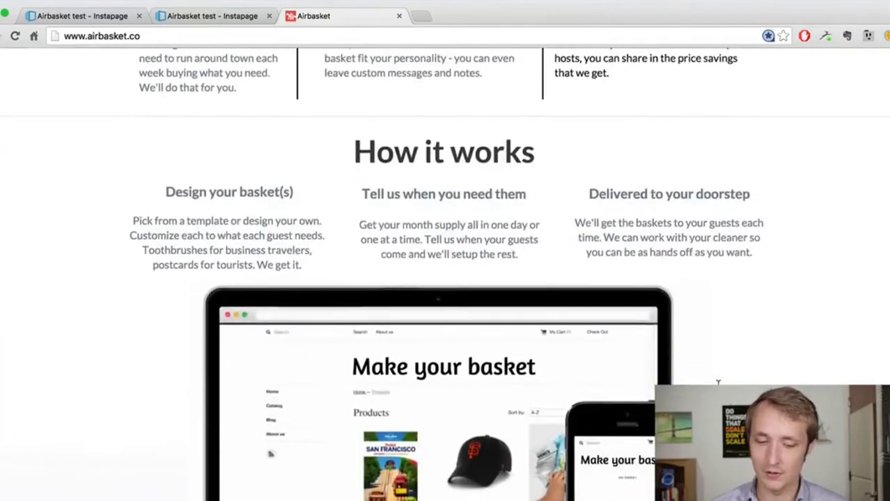
pyautogui.scroll(-8, 718, 383)
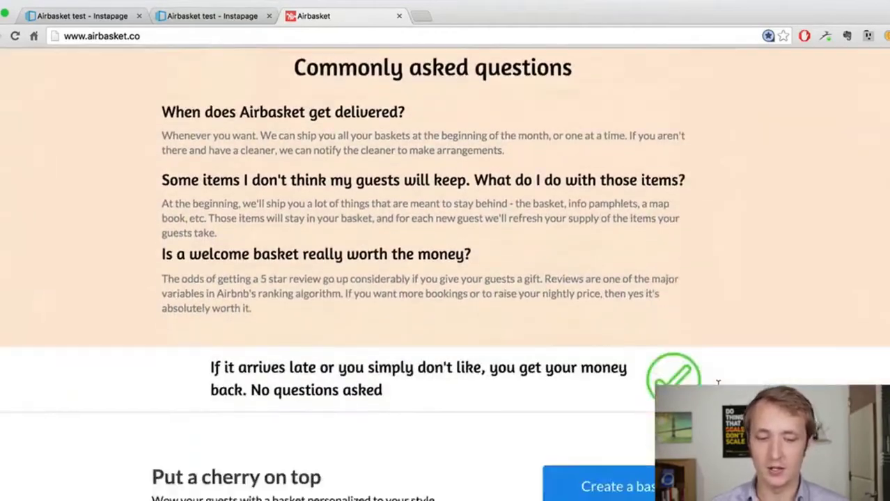
pyautogui.scroll(20, 444, 275)
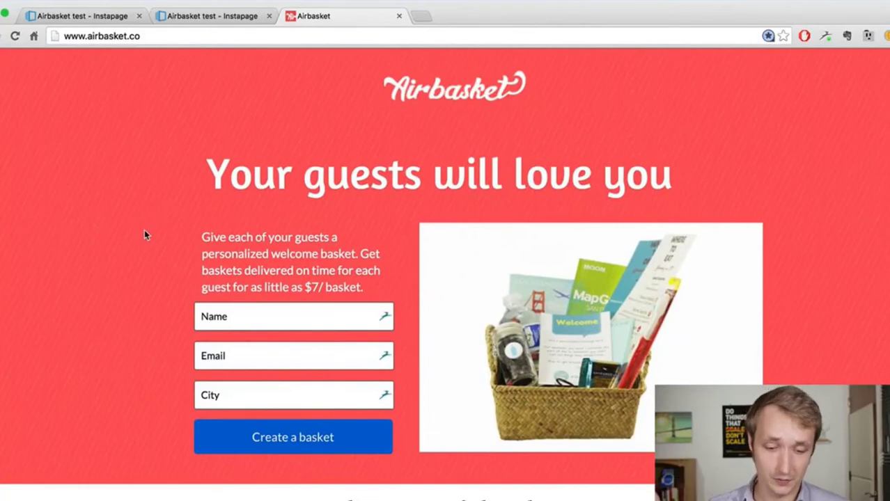
pyautogui.scroll(-2, 145, 235)
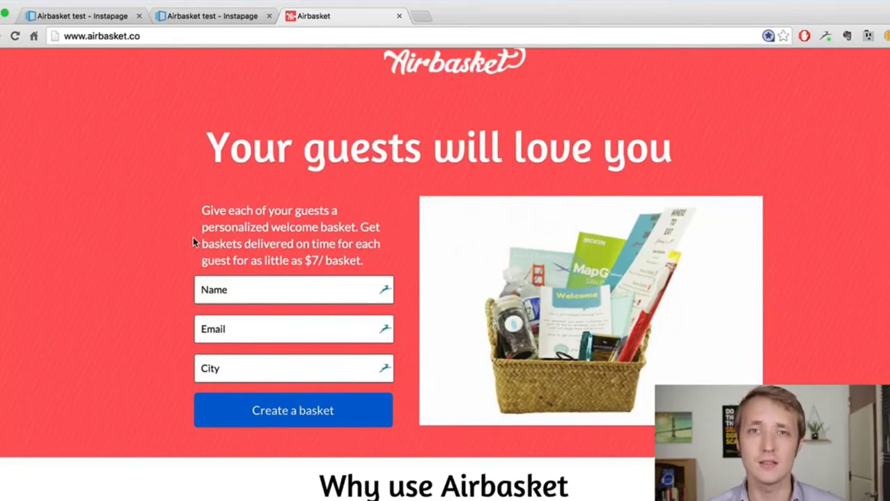
pyautogui.scroll(-2, 193, 237)
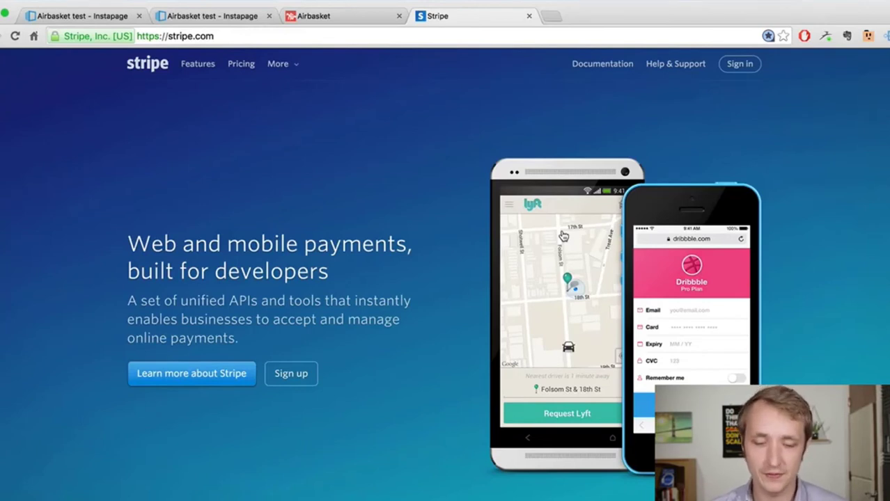
# Step: Sign in to the Stripe account from stripe.com
pyautogui.click(740, 65)
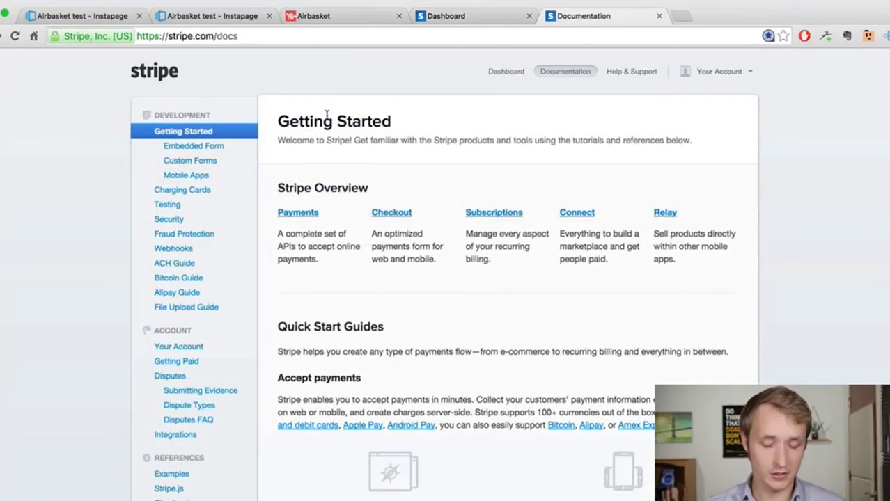
# Step: Open Stripe's Checkout docs and scroll down to the Simple integration code
pyautogui.click(389, 214)
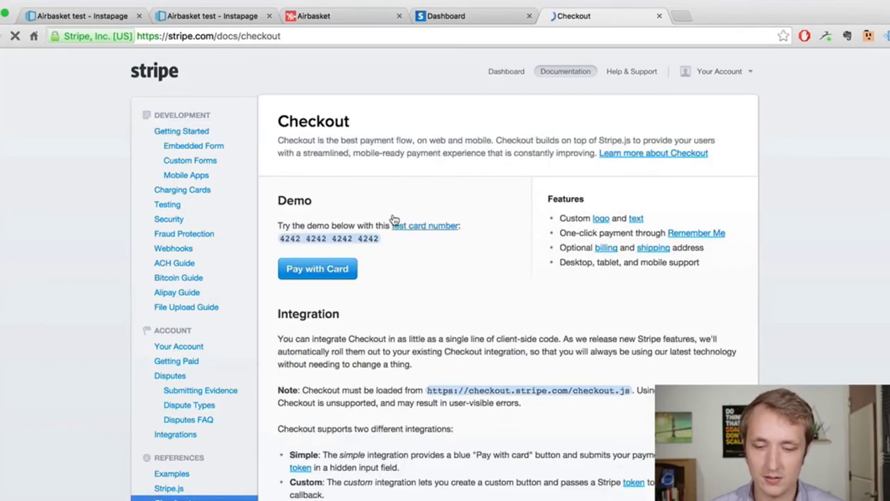
pyautogui.scroll(-5, 394, 220)
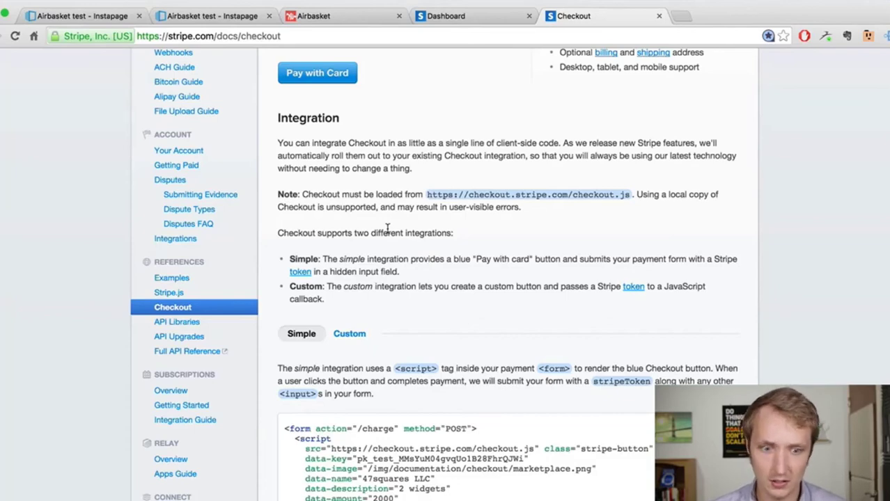
pyautogui.scroll(-4, 430, 338)
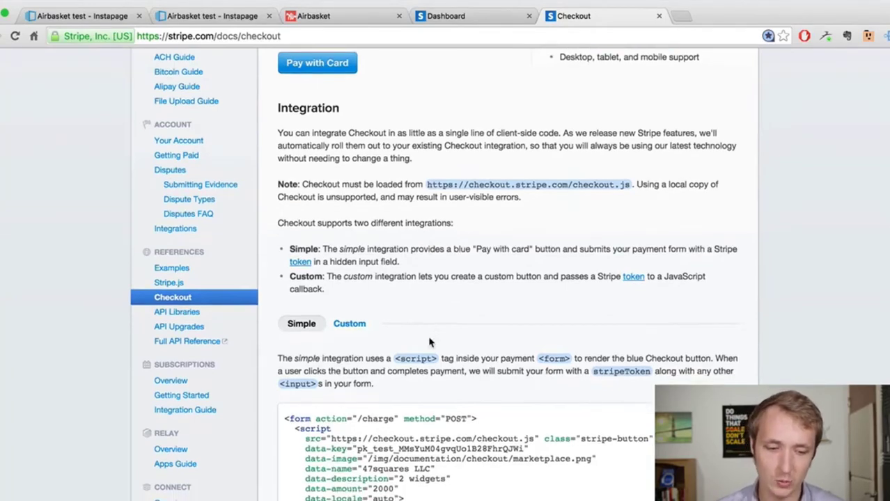
pyautogui.scroll(-3, 430, 342)
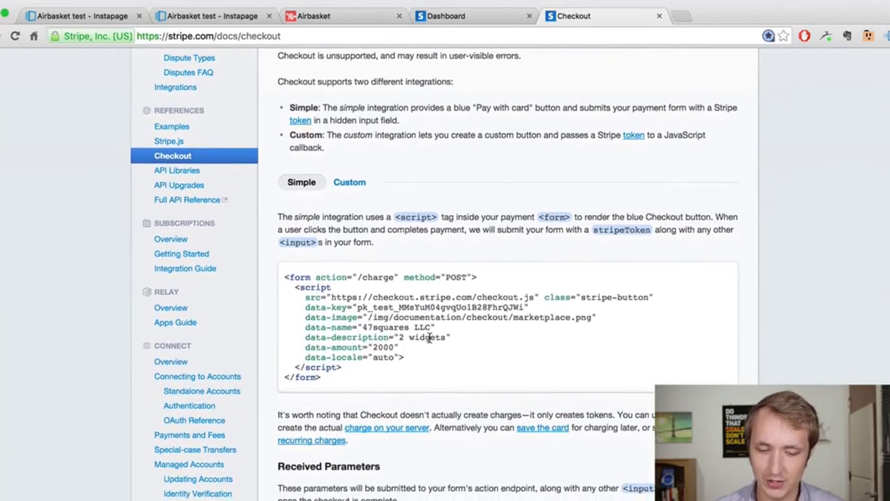
pyautogui.scroll(-1, 429, 338)
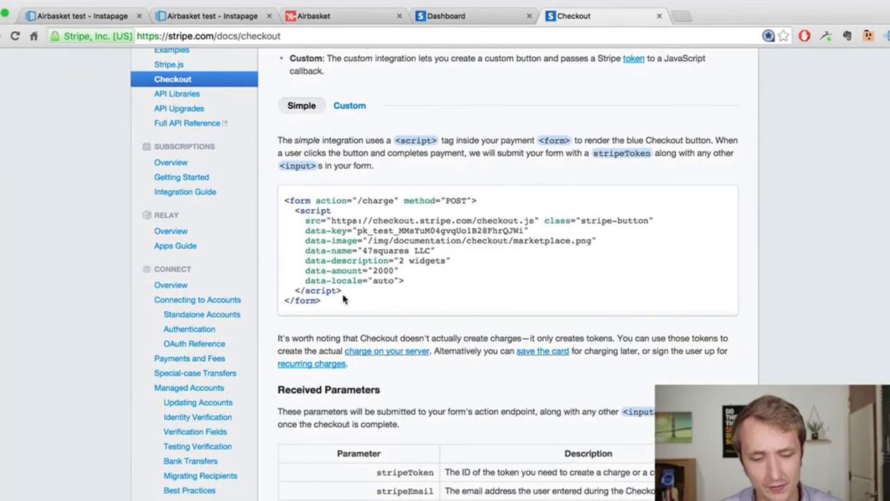
# Step: Select and copy the Simple integration's form code sample
pyautogui.moveTo(325, 301); pyautogui.dragTo(282, 197)
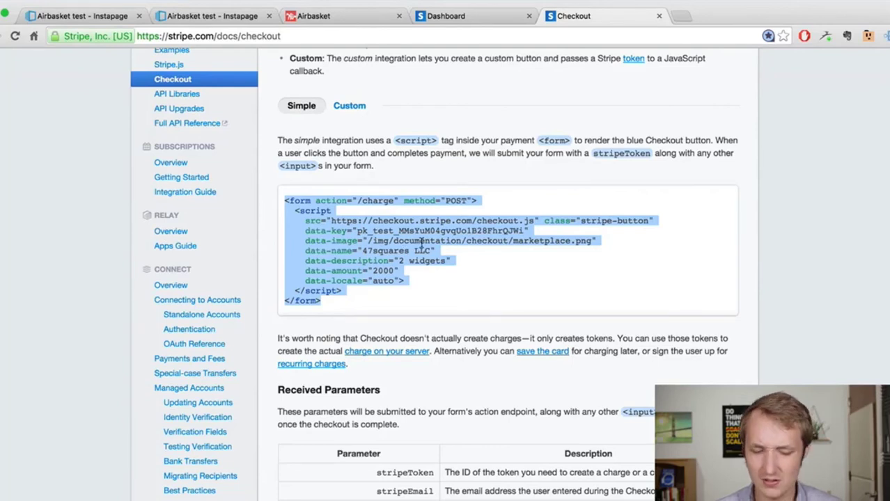
pyautogui.rightClick(406, 232)
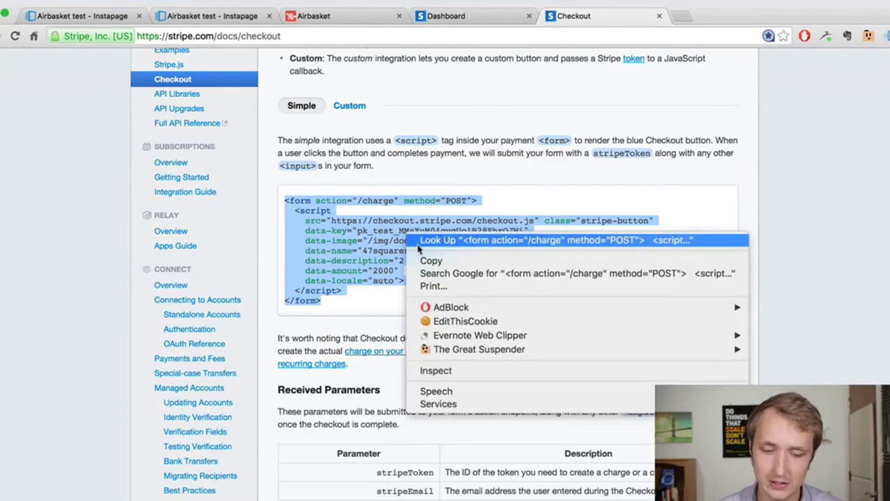
pyautogui.click(426, 261)
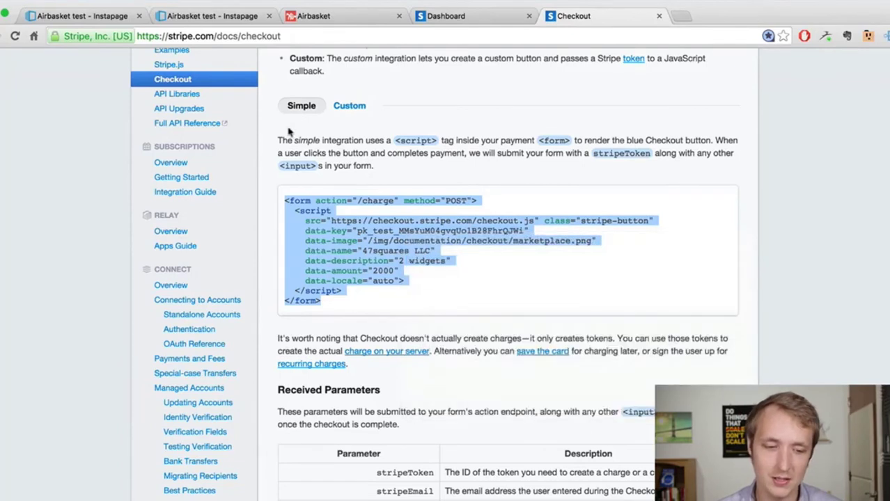
# Step: Back in Instapage on Variation A, add an HTML block in the left column
pyautogui.click(202, 18)
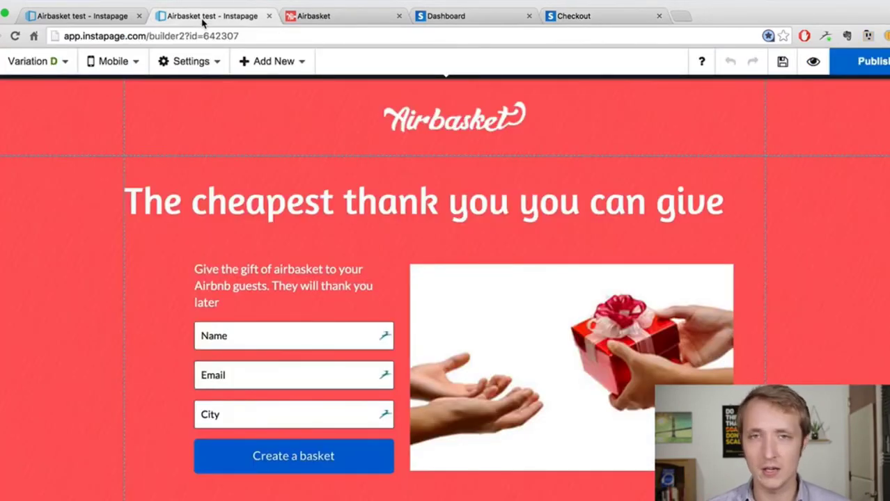
pyautogui.click(340, 272)
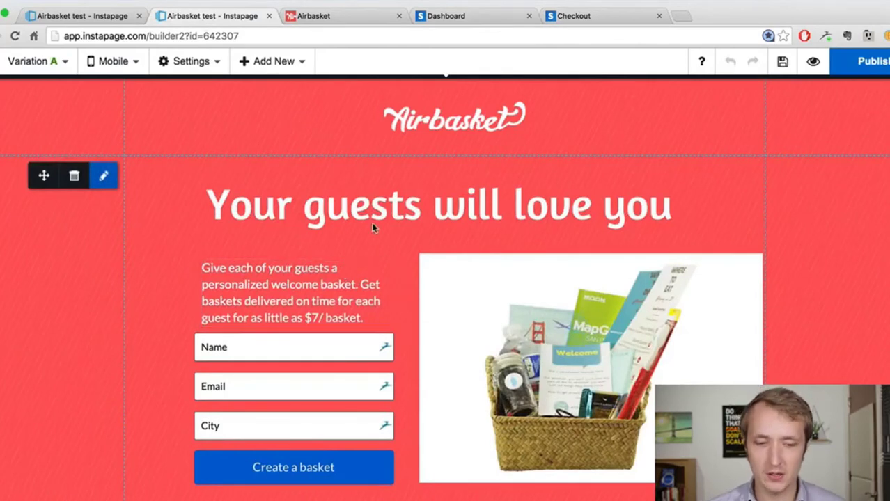
pyautogui.click(274, 62)
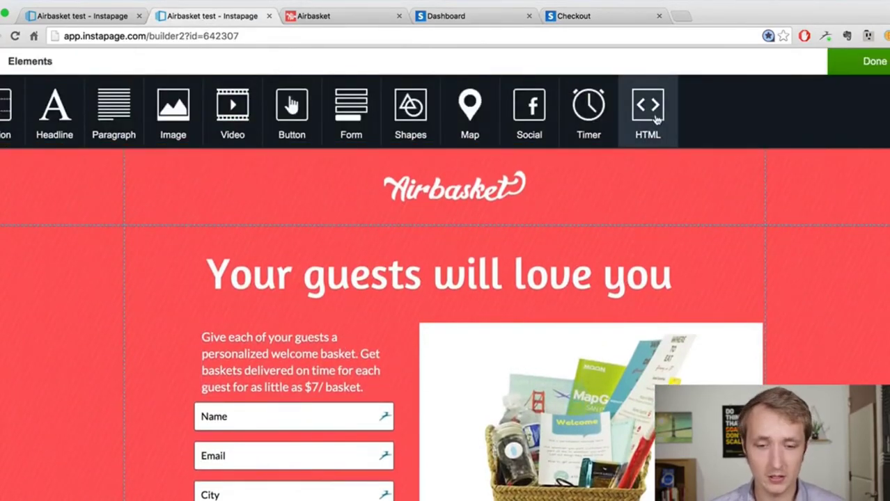
pyautogui.click(655, 120)
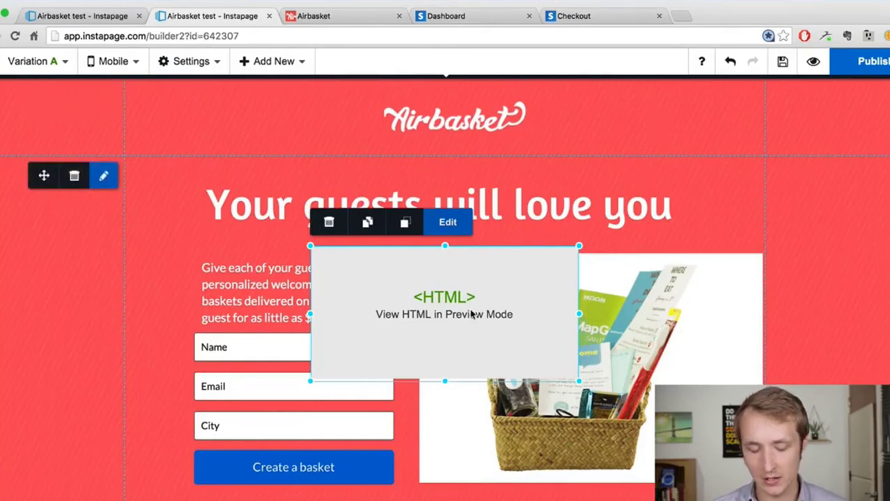
pyautogui.moveTo(471, 315); pyautogui.dragTo(351, 252)
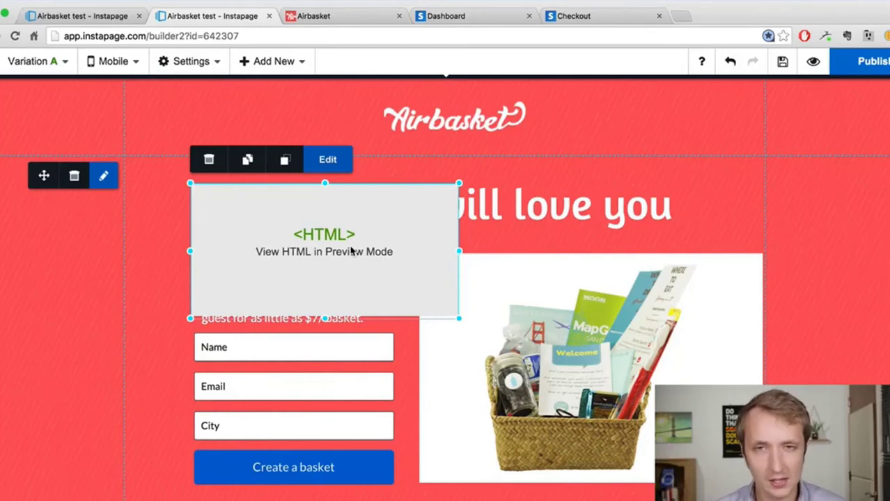
# Step: Paste the copied Stripe Checkout code into the HTML block
pyautogui.doubleClick(305, 249)
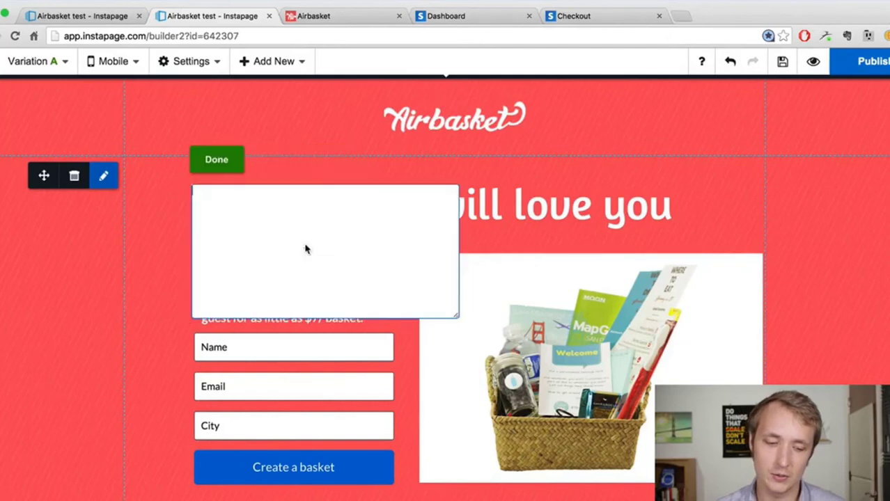
pyautogui.hotkey('ctrl', 'v')
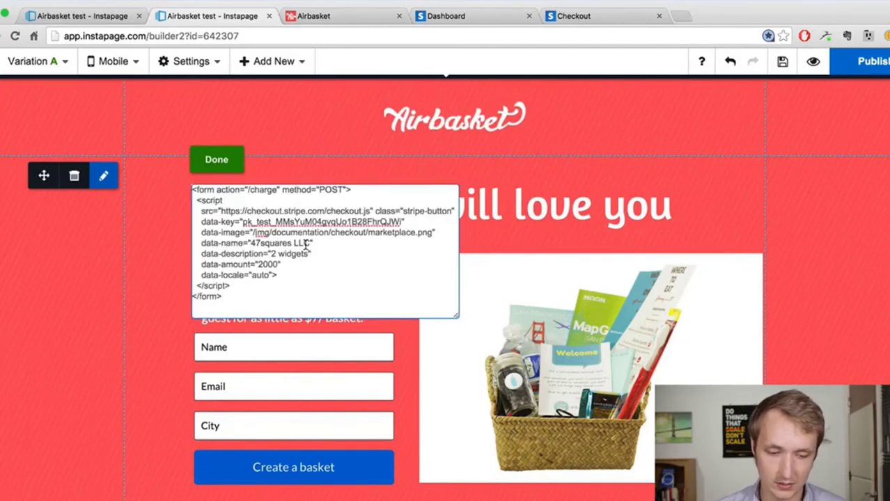
pyautogui.click(231, 166)
# Step: Delete the signup form and move the HTML block into its place
pyautogui.moveTo(298, 234); pyautogui.dragTo(537, 194)
pyautogui.click(294, 360)
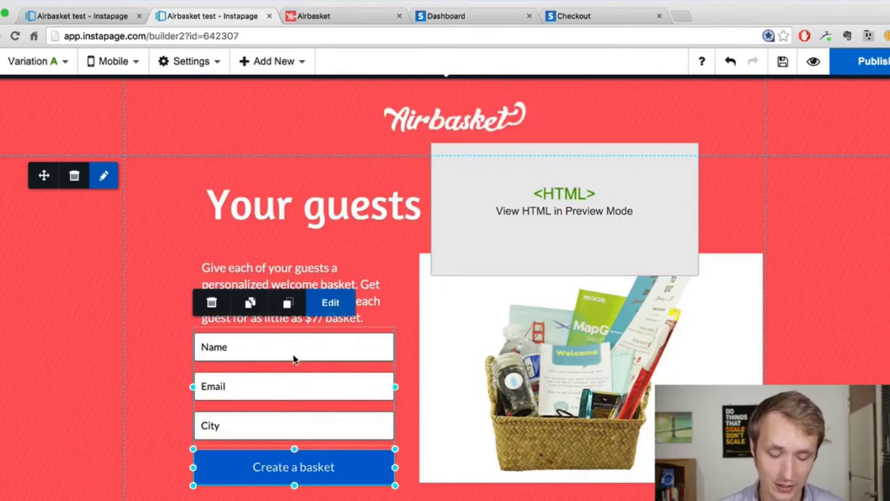
pyautogui.press('Delete')
pyautogui.moveTo(516, 231); pyautogui.dragTo(230, 411)
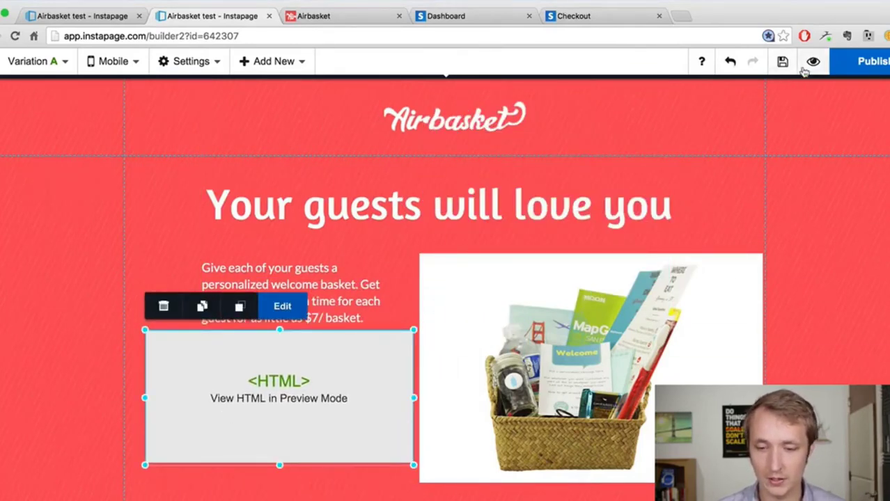
# Step: Preview variation A and test that Pay with Card opens the Stripe payment dialog
pyautogui.click(812, 62)
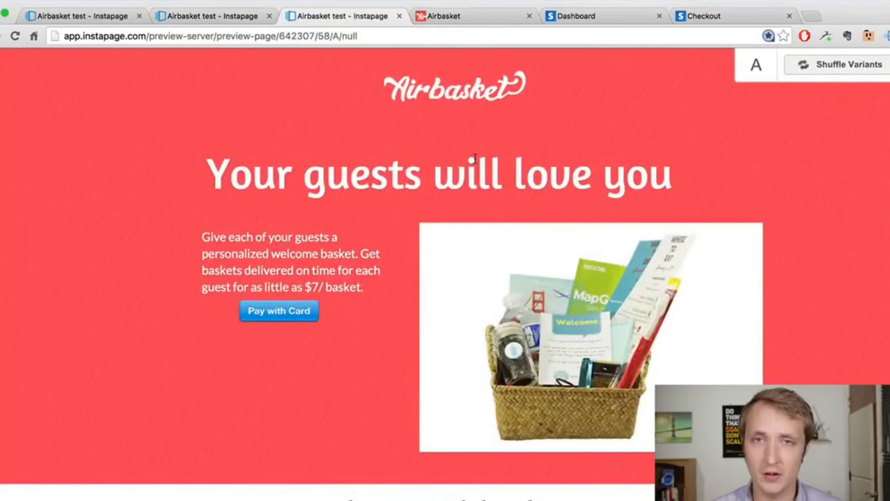
pyautogui.click(277, 315)
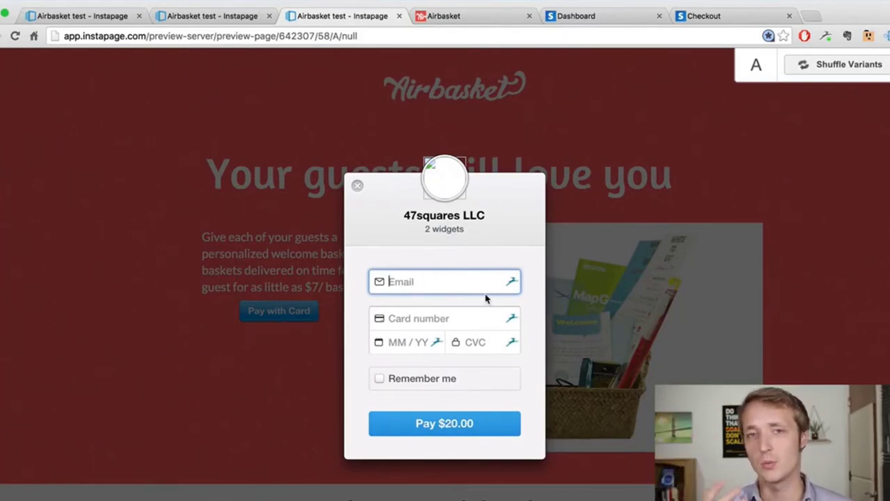
pyautogui.click(288, 172)
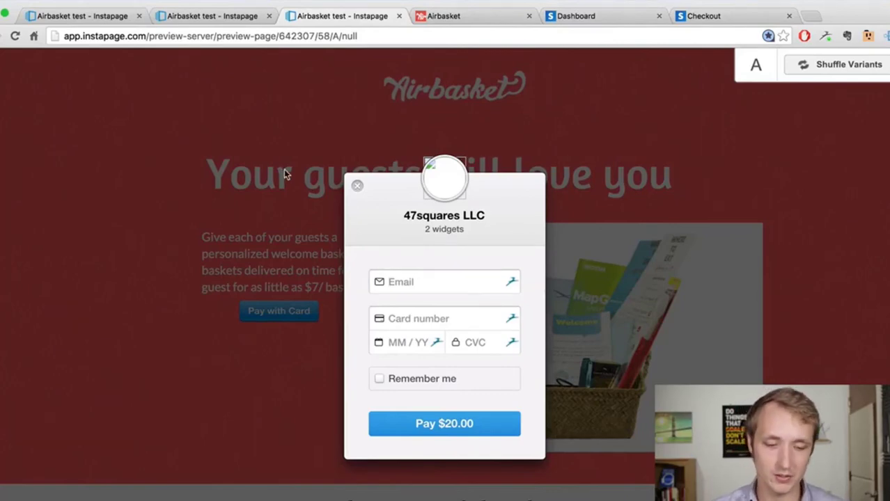
pyautogui.click(358, 187)
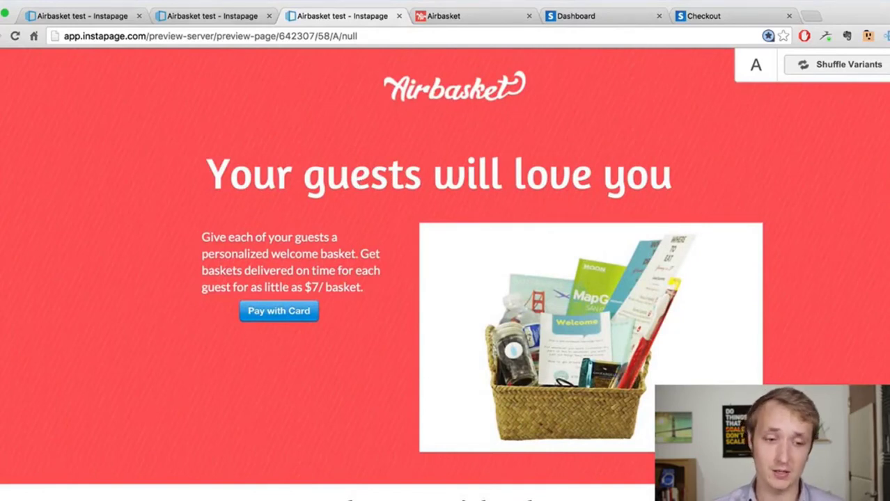
# Step: Compare against the variant D preview and live airbasket.co, then return to variation A
pyautogui.click(108, 17)
pyautogui.scroll(3, 156, 179)
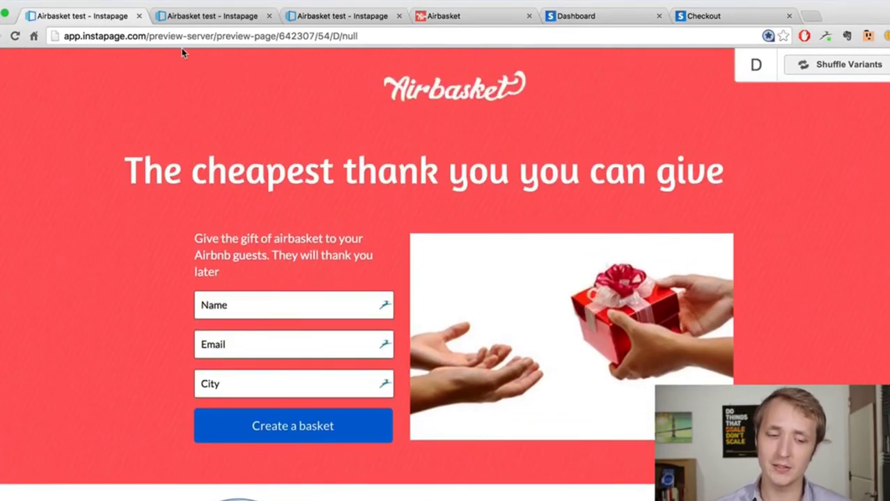
pyautogui.click(430, 16)
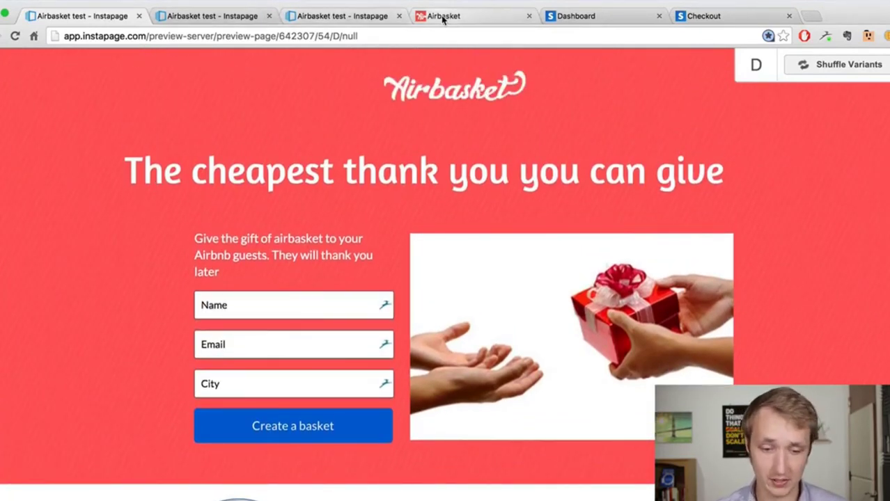
pyautogui.scroll(3, 515, 137)
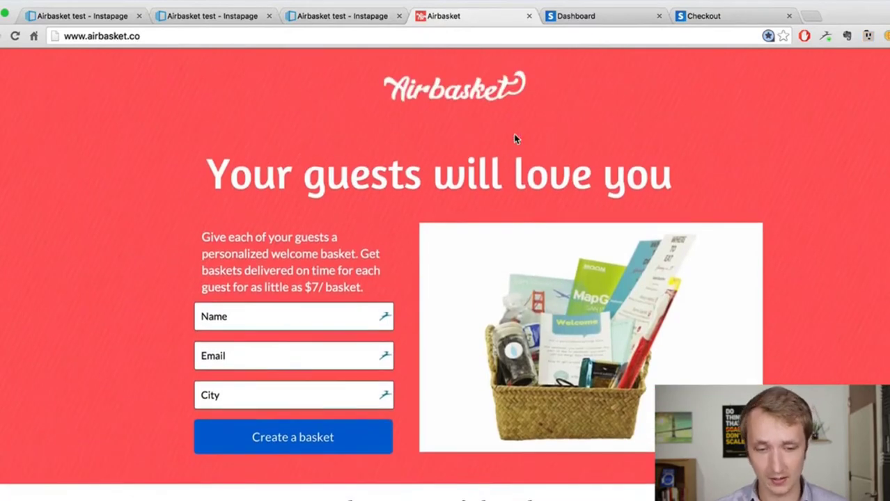
pyautogui.click(352, 17)
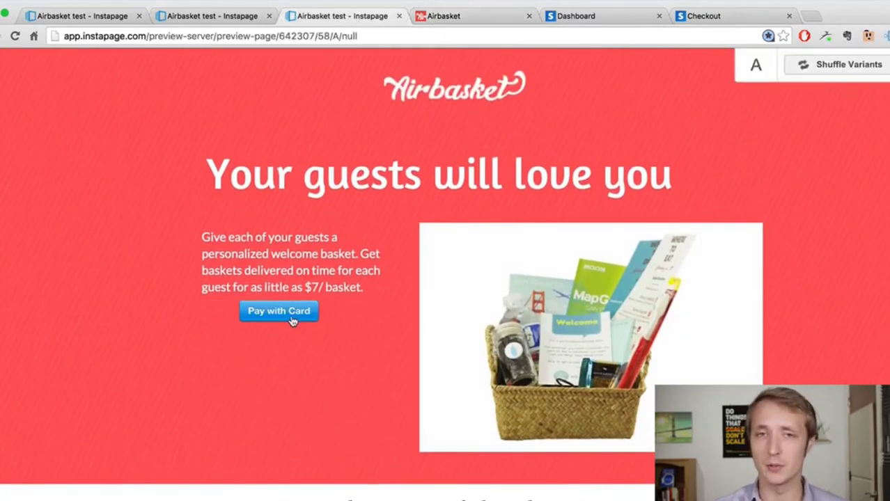